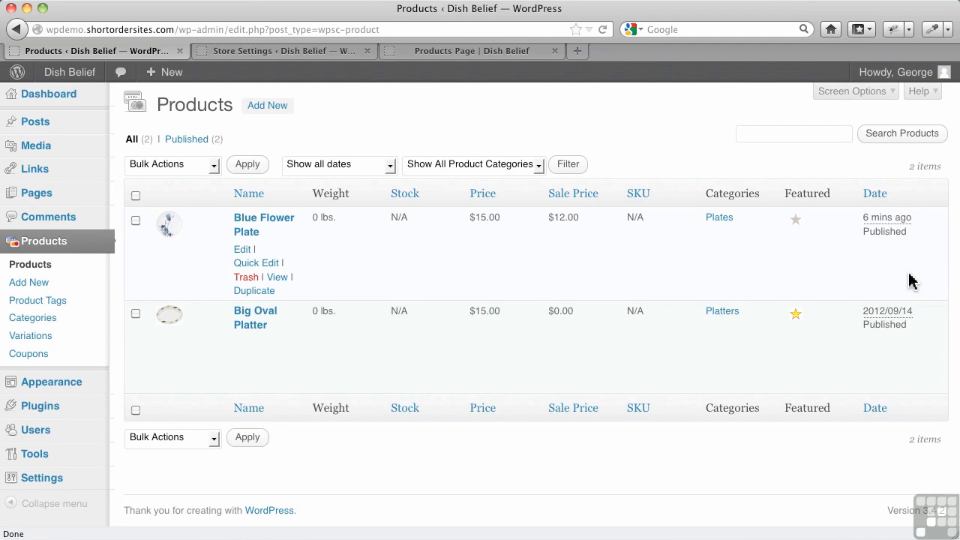
Step: Open the Blue Flower Plate's Edit Product page from the Products list
{"action": "left_click", "coordinate": [264, 224]}
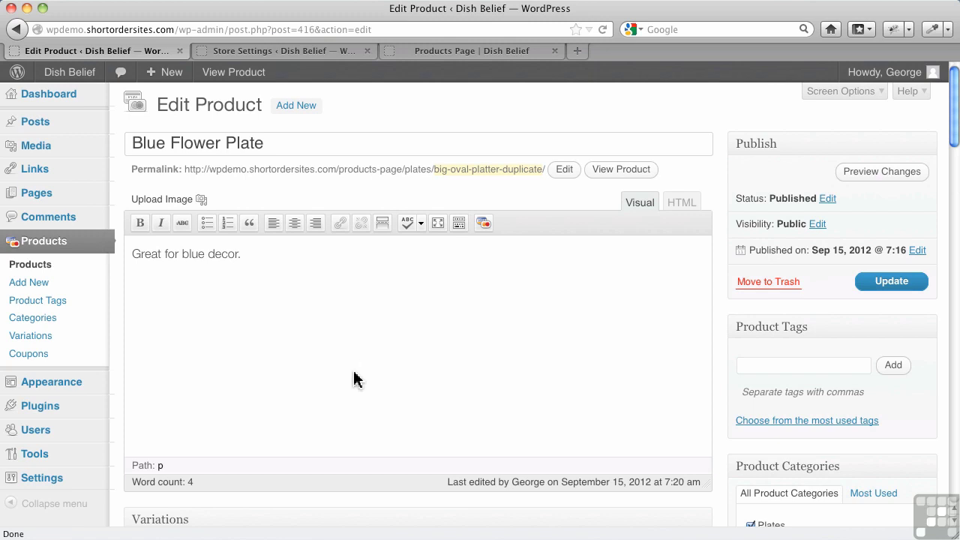
Step: Scroll down the Blue Flower Plate edit page to the empty Variations box
{"action": "scroll", "coordinate": [353, 379], "scroll_direction": "down", "scroll_amount": 5}
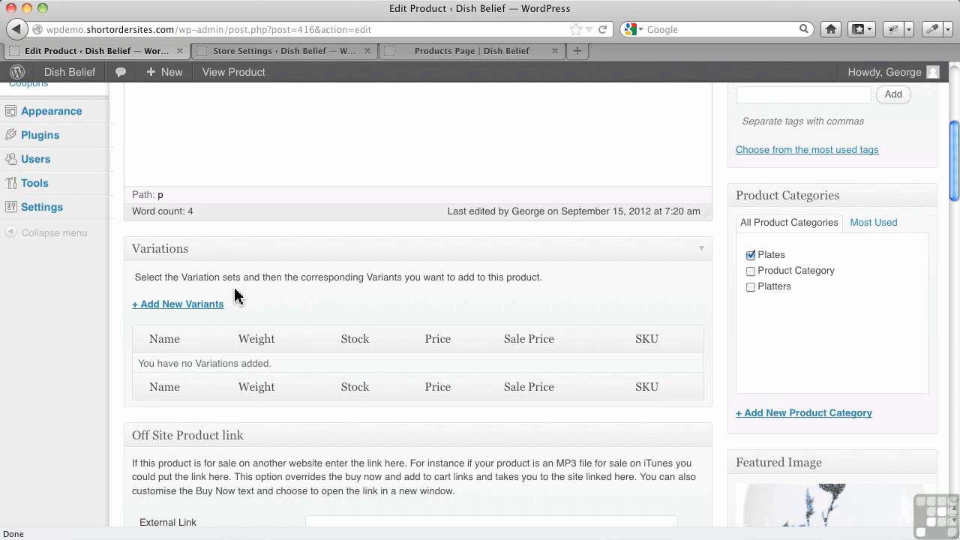
Step: Add a variation set named 'Size' with variants Small, Medium and Large
{"action": "left_click", "coordinate": [206, 308]}
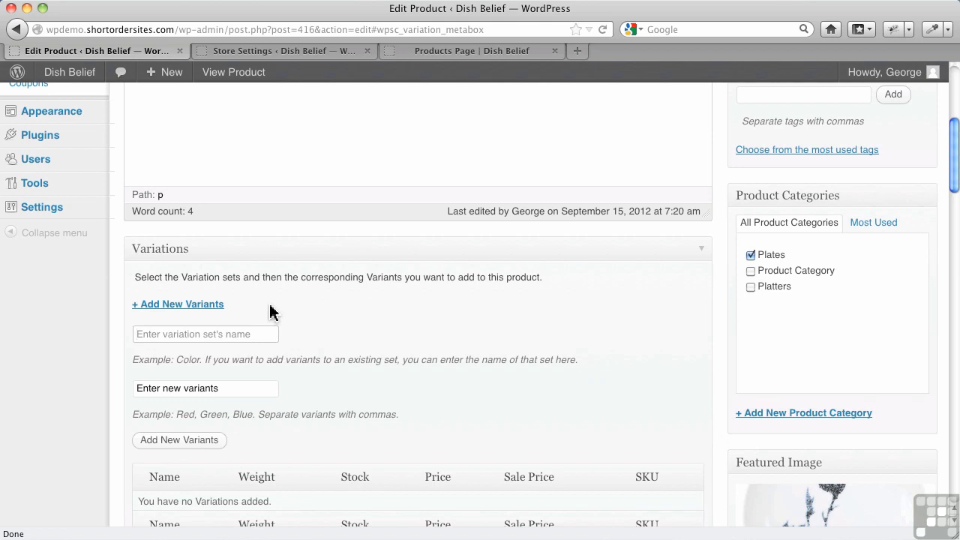
{"action": "key", "text": "Tab"}
{"action": "type", "text": "Size"}
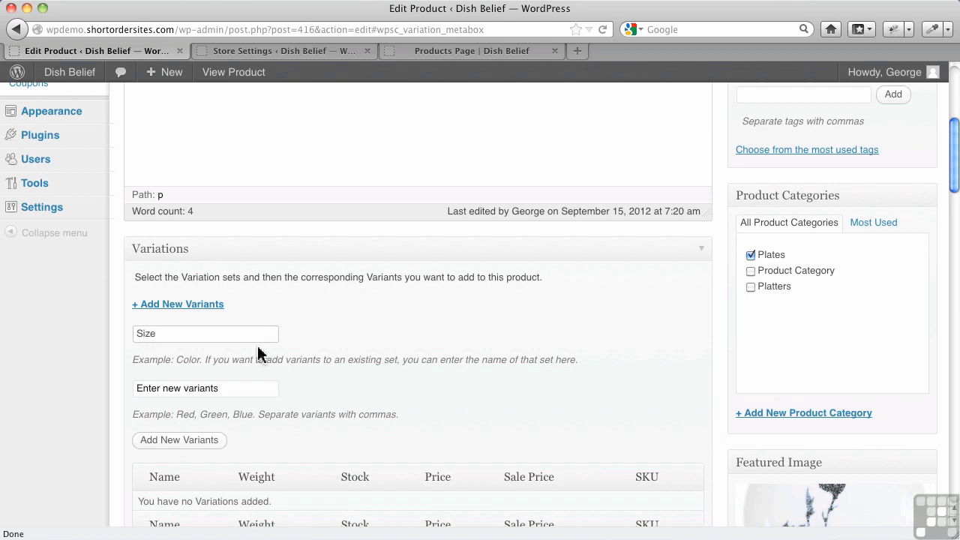
{"action": "left_click", "coordinate": [234, 389]}
{"action": "type", "text": "Small,"}
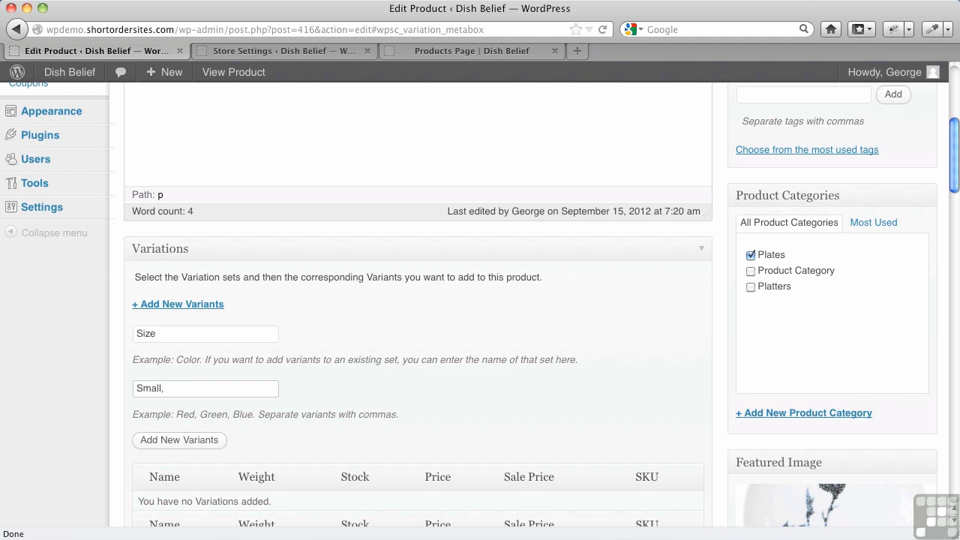
{"action": "type", "text": "Medium,Large"}
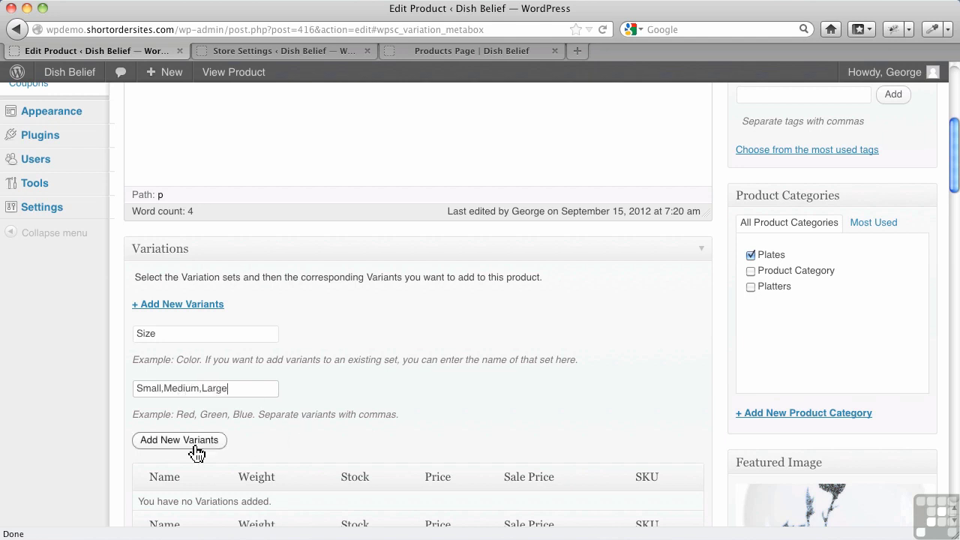
{"action": "left_click", "coordinate": [196, 449]}
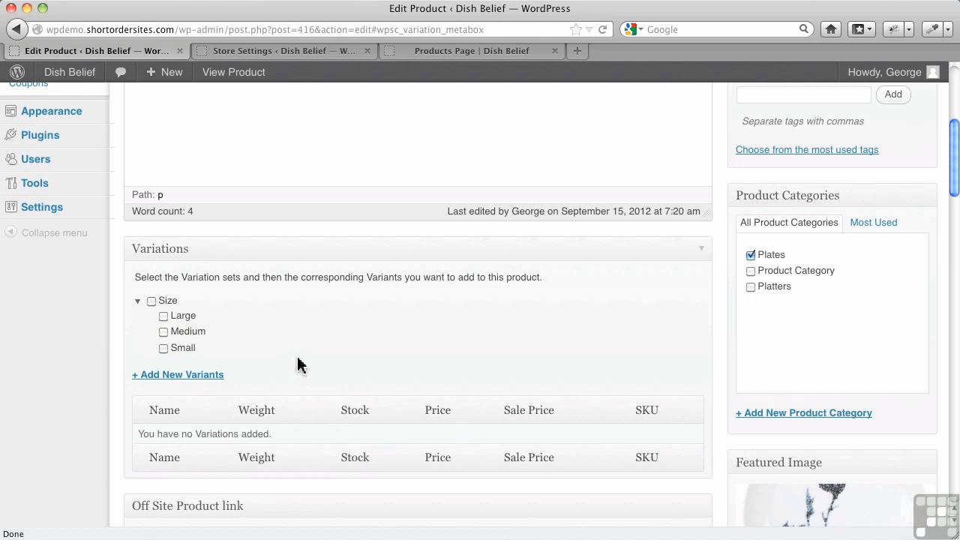
Step: Go to Products > Variations under Store Settings to view the Size set
{"action": "scroll", "coordinate": [306, 345], "scroll_direction": "up", "scroll_amount": 3}
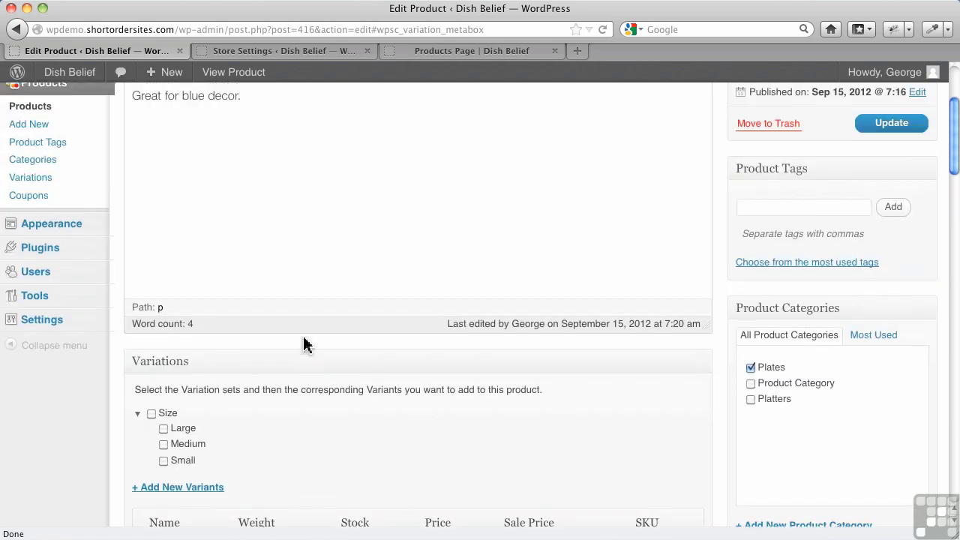
{"action": "scroll", "coordinate": [306, 345], "scroll_direction": "up", "scroll_amount": 1}
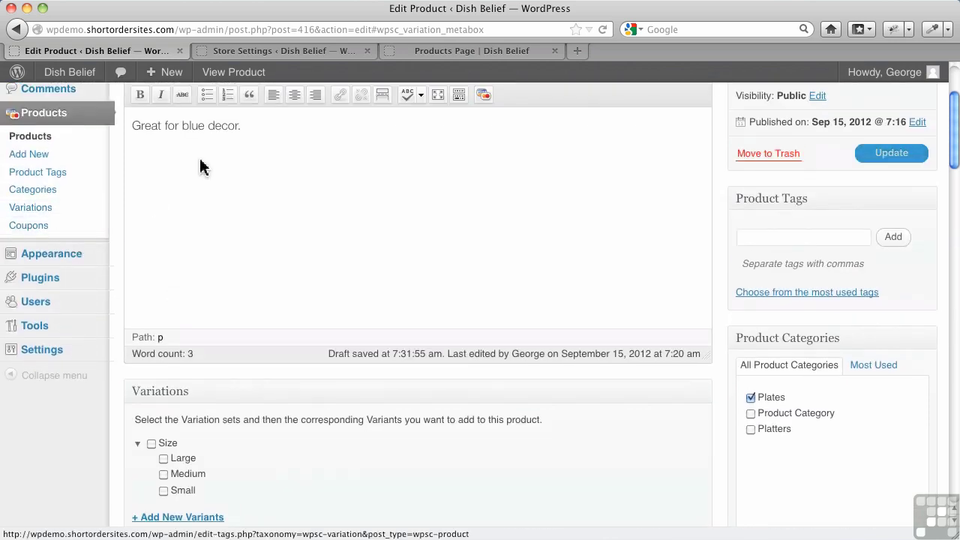
{"action": "left_click", "coordinate": [236, 51]}
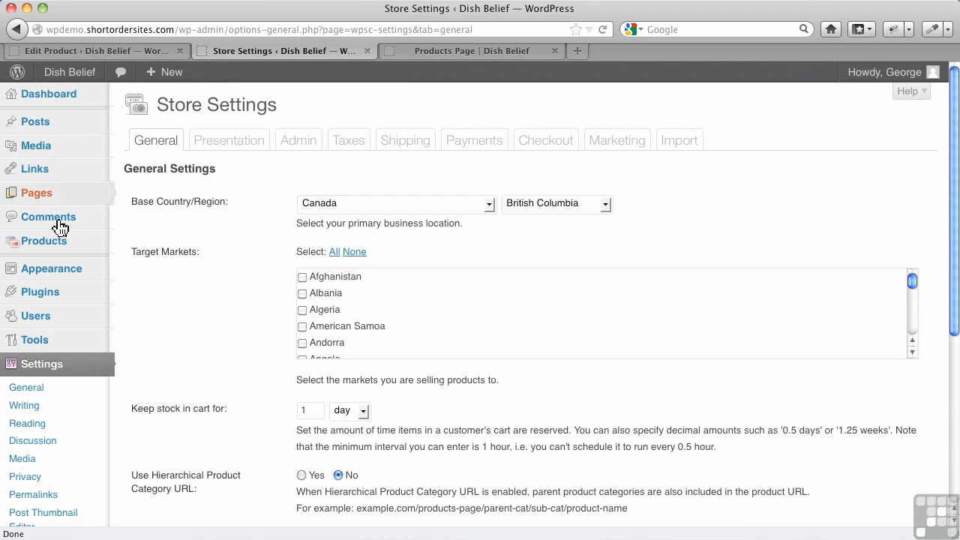
{"action": "mouse_move", "coordinate": [52, 242]}
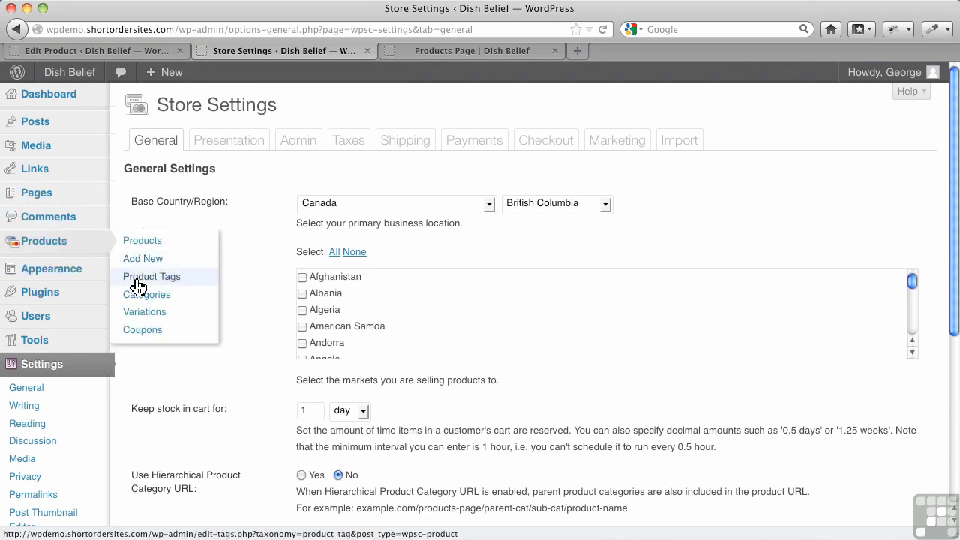
{"action": "left_click", "coordinate": [146, 323]}
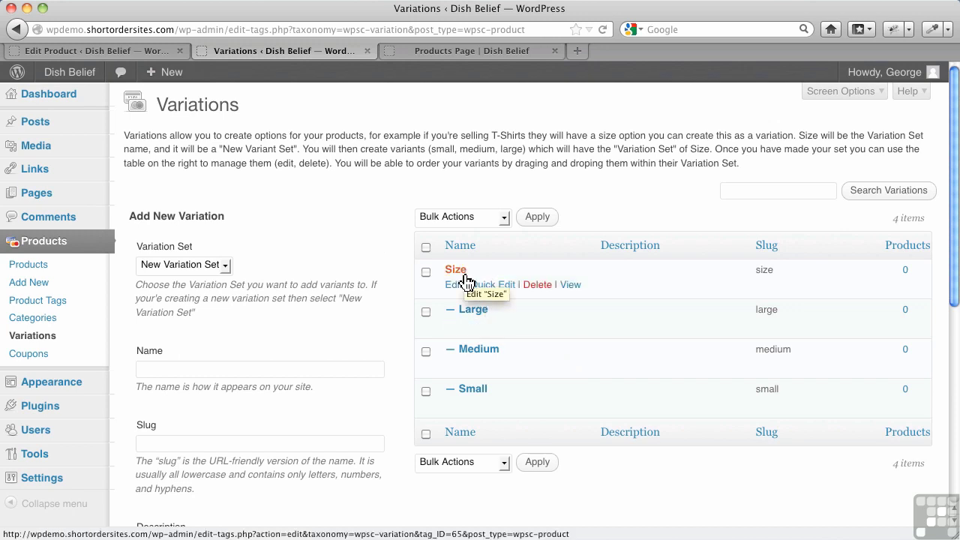
Step: Back on the plate's edit page, apply the Size set with only Medium and Small, excluding Large
{"action": "left_click", "coordinate": [105, 53]}
{"action": "scroll", "coordinate": [255, 344], "scroll_direction": "down", "scroll_amount": 3}
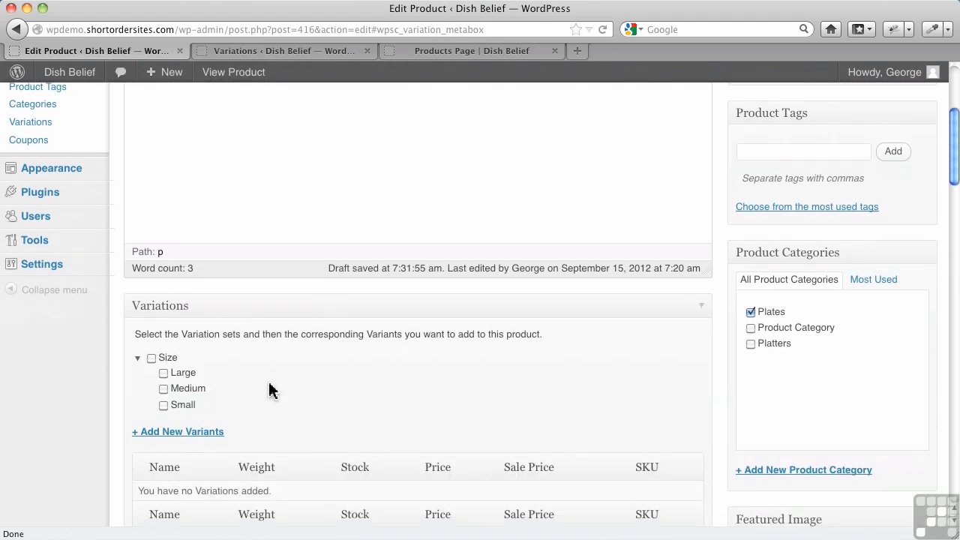
{"action": "scroll", "coordinate": [270, 375], "scroll_direction": "down", "scroll_amount": 2}
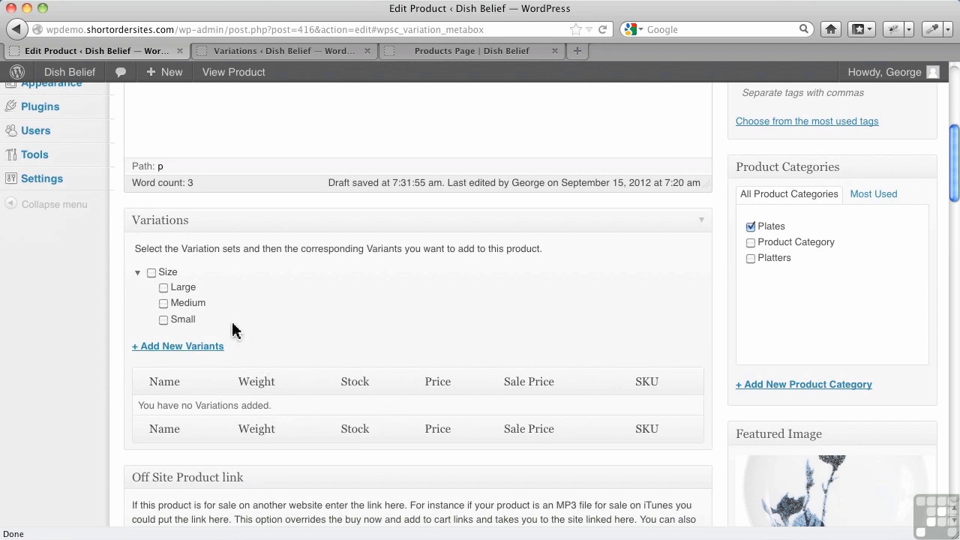
{"action": "left_click", "coordinate": [152, 273]}
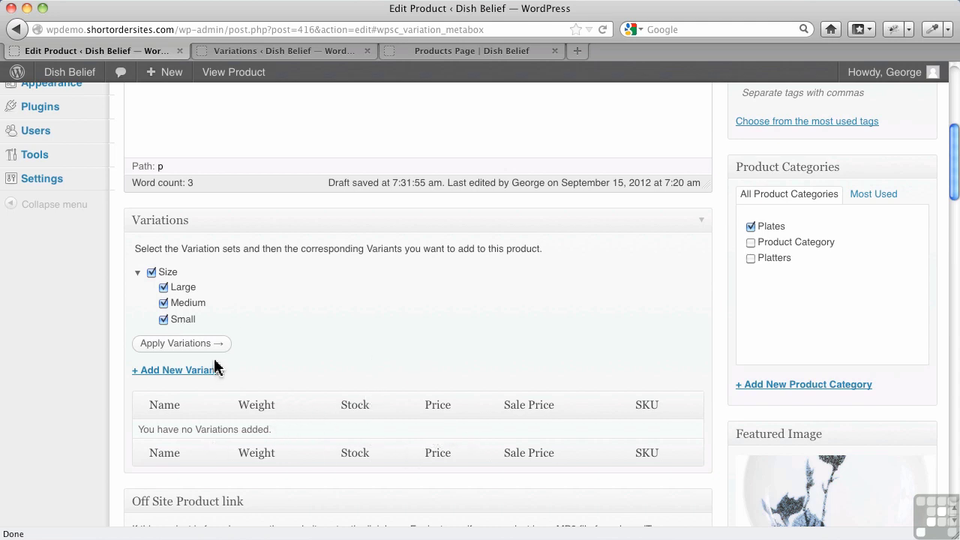
{"action": "left_click", "coordinate": [164, 287]}
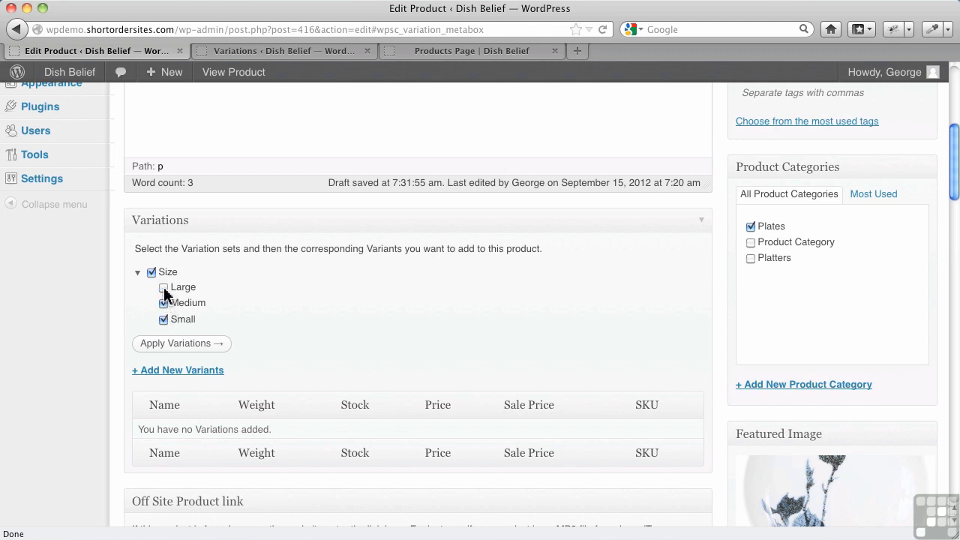
{"action": "left_click", "coordinate": [202, 344]}
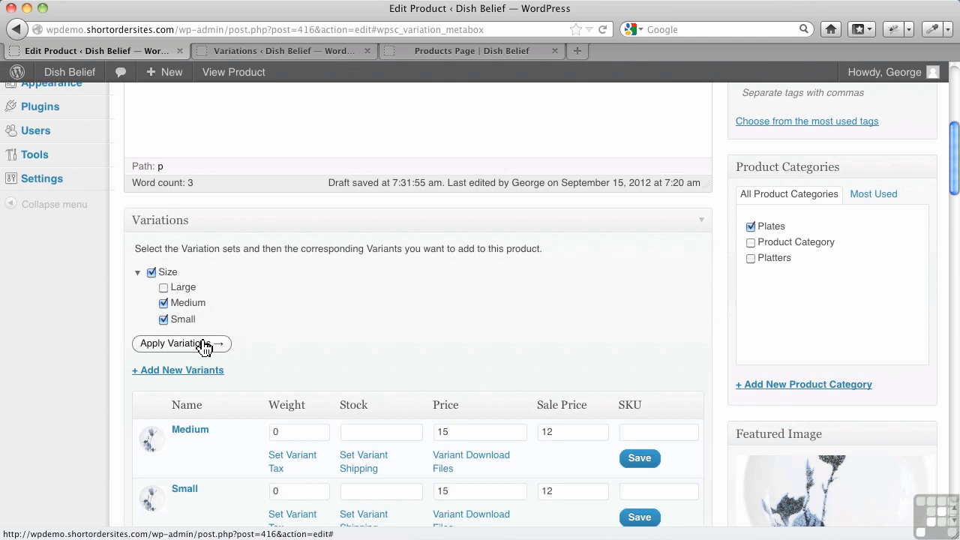
{"action": "scroll", "coordinate": [292, 347], "scroll_direction": "down", "scroll_amount": 3}
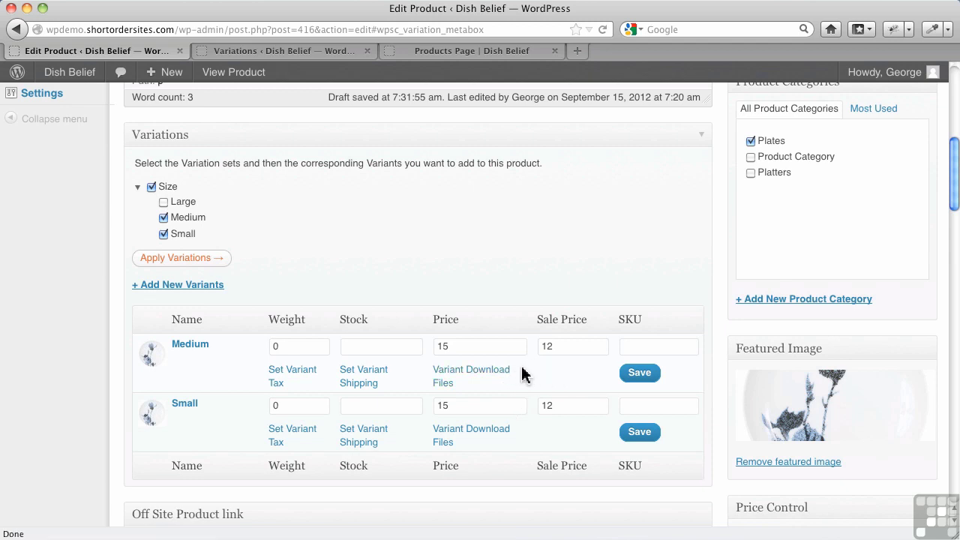
Step: Set the Medium price to 17, clear both 12 sale prices, and save both variation rows
{"action": "left_click", "coordinate": [462, 347]}
{"action": "key", "text": "BackSpace"}
{"action": "type", "text": "7"}
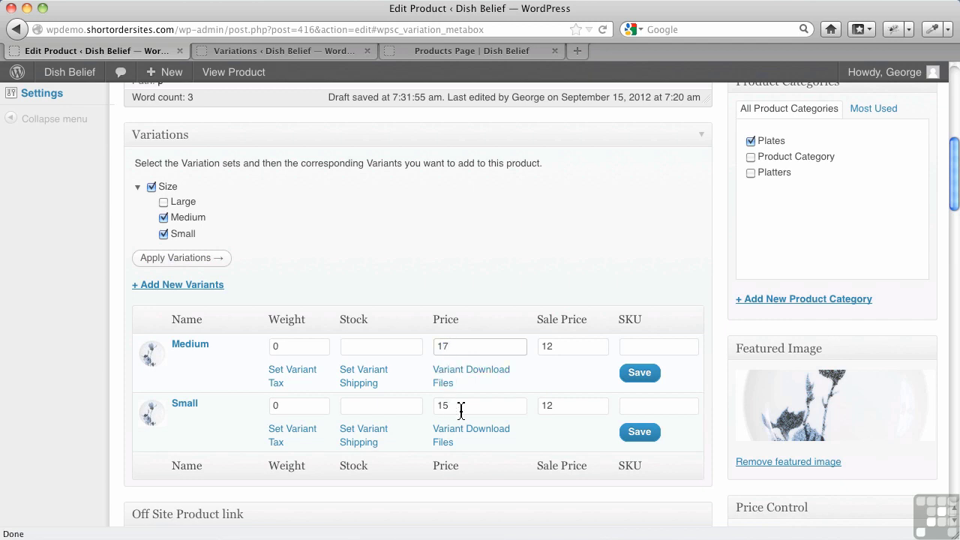
{"action": "left_click_drag", "start_coordinate": [553, 346], "coordinate": [528, 345]}
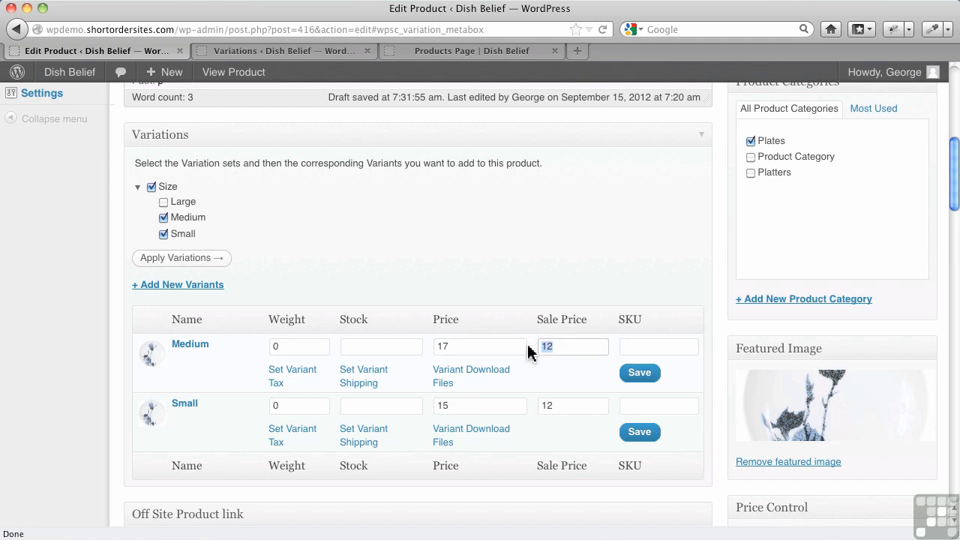
{"action": "key", "text": "BackSpace"}
{"action": "left_click_drag", "start_coordinate": [552, 407], "coordinate": [540, 407]}
{"action": "key", "text": "BackSpace"}
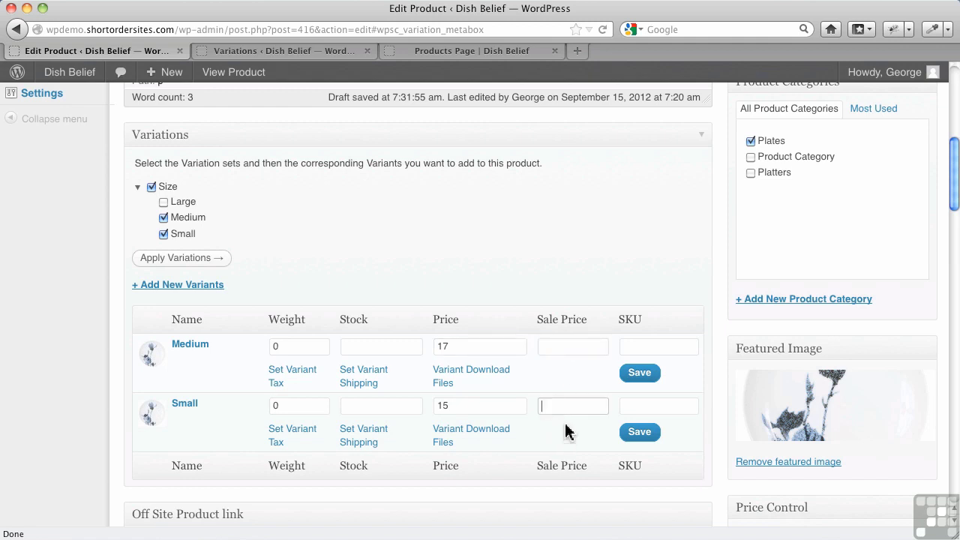
{"action": "left_click", "coordinate": [646, 377]}
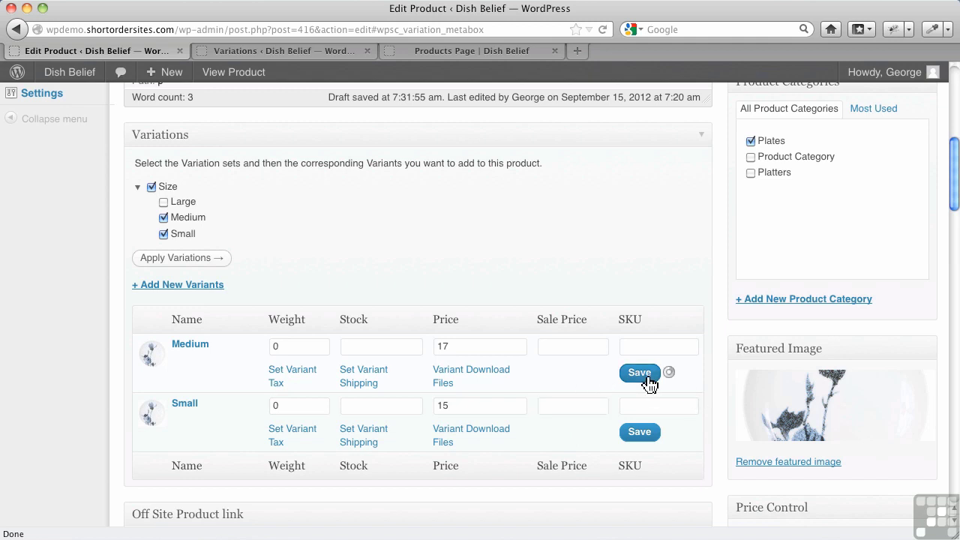
{"action": "left_click", "coordinate": [639, 431]}
Step: Update the Blue Flower Plate product to save its variation changes
{"action": "scroll", "coordinate": [669, 453], "scroll_direction": "up", "scroll_amount": 10}
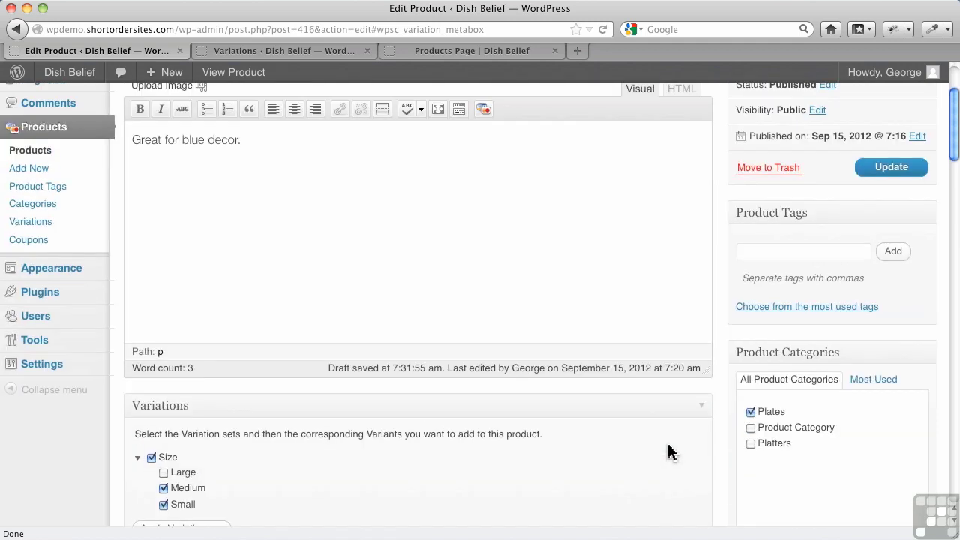
{"action": "left_click", "coordinate": [902, 293]}
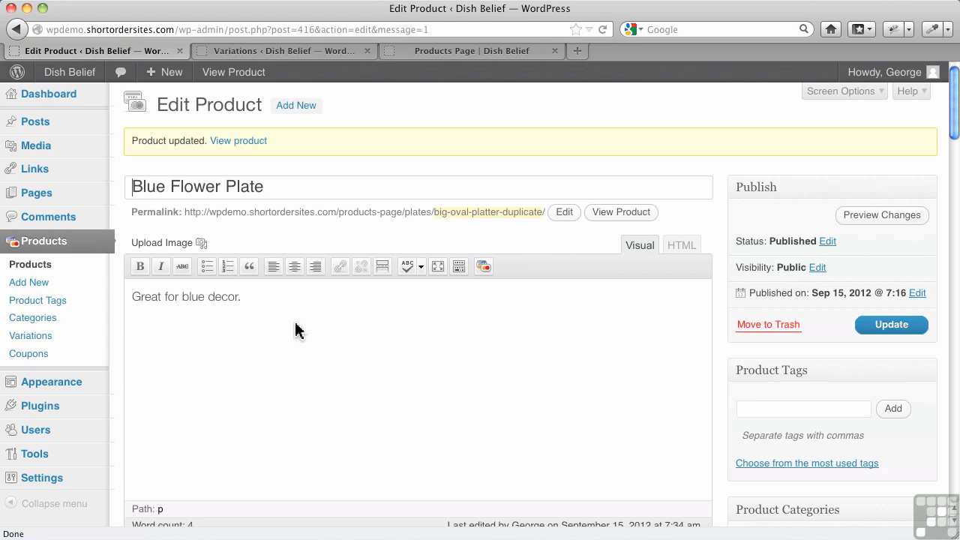
Step: Reload the storefront Products Page and scroll down to the Blue Flower Plate
{"action": "left_click", "coordinate": [459, 52]}
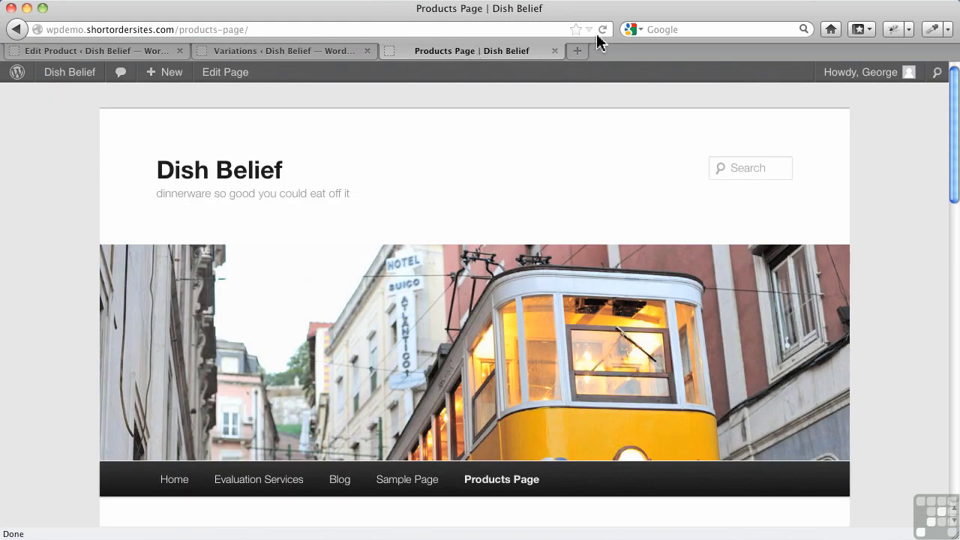
{"action": "left_click", "coordinate": [495, 477]}
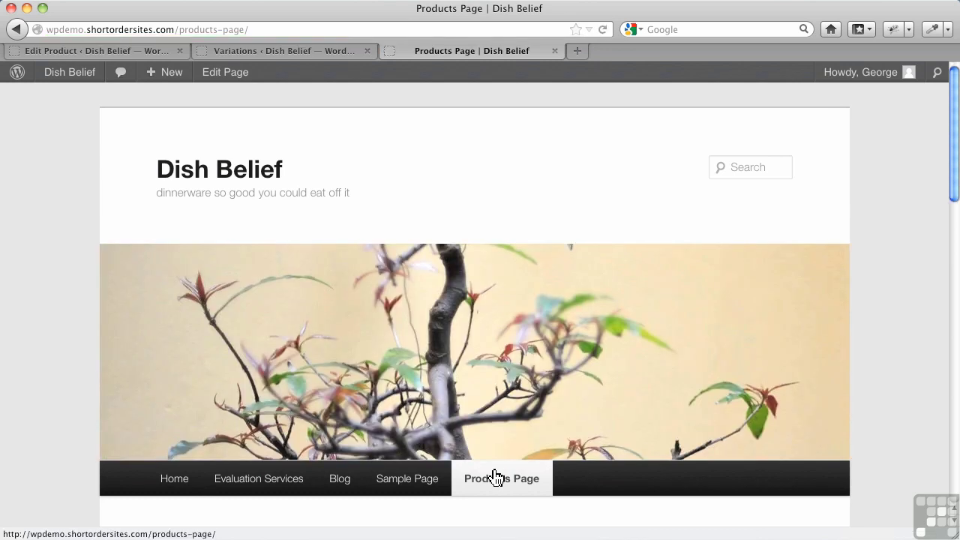
{"action": "scroll", "coordinate": [495, 477], "scroll_direction": "down", "scroll_amount": 5}
{"action": "scroll", "coordinate": [495, 477], "scroll_direction": "down", "scroll_amount": 15}
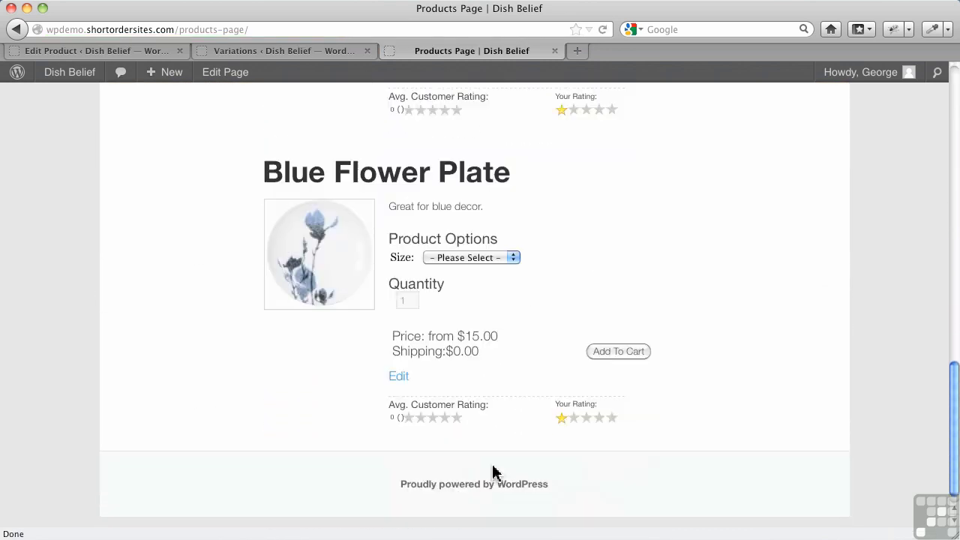
Step: Select Medium, then Small, in the Blue Flower Plate's Size dropdown
{"action": "left_click", "coordinate": [475, 260]}
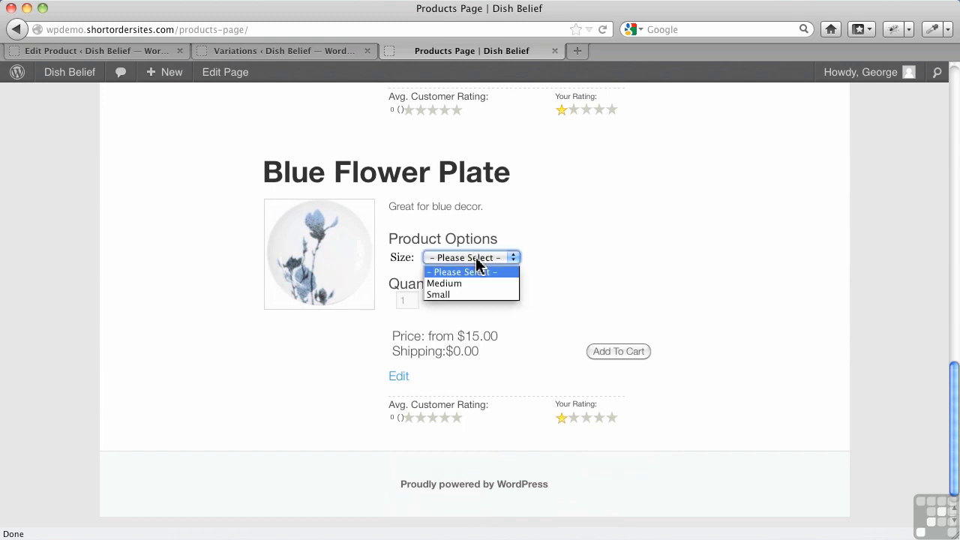
{"action": "left_click", "coordinate": [570, 255]}
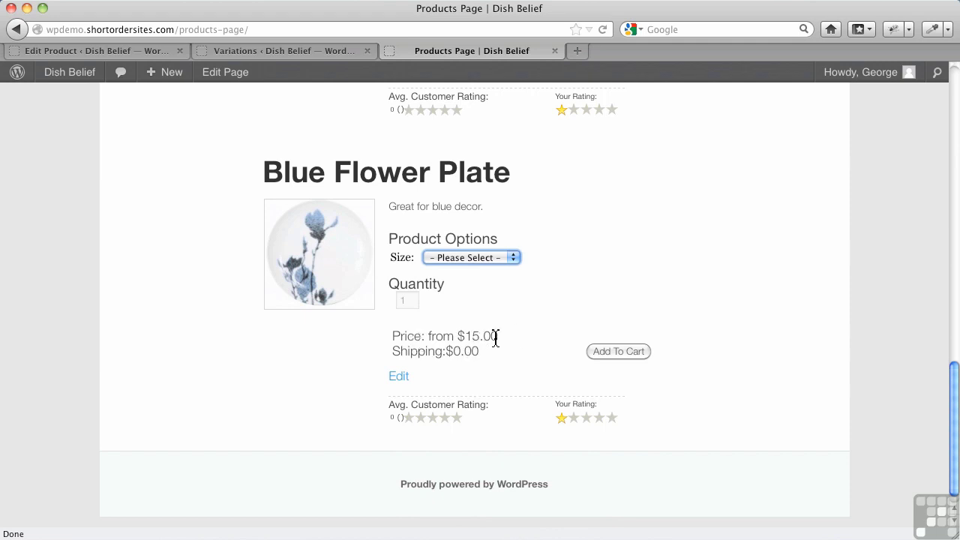
{"action": "left_click", "coordinate": [474, 262]}
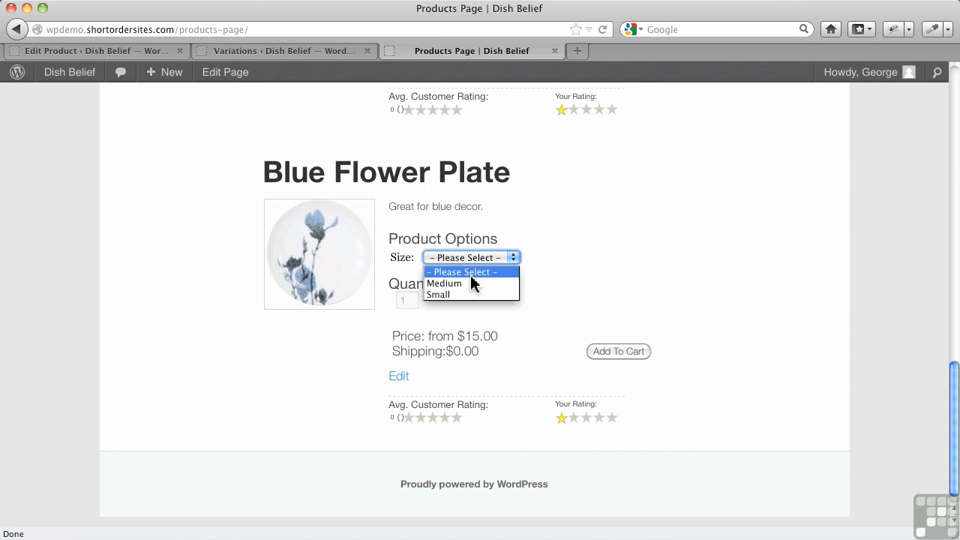
{"action": "left_click", "coordinate": [471, 285]}
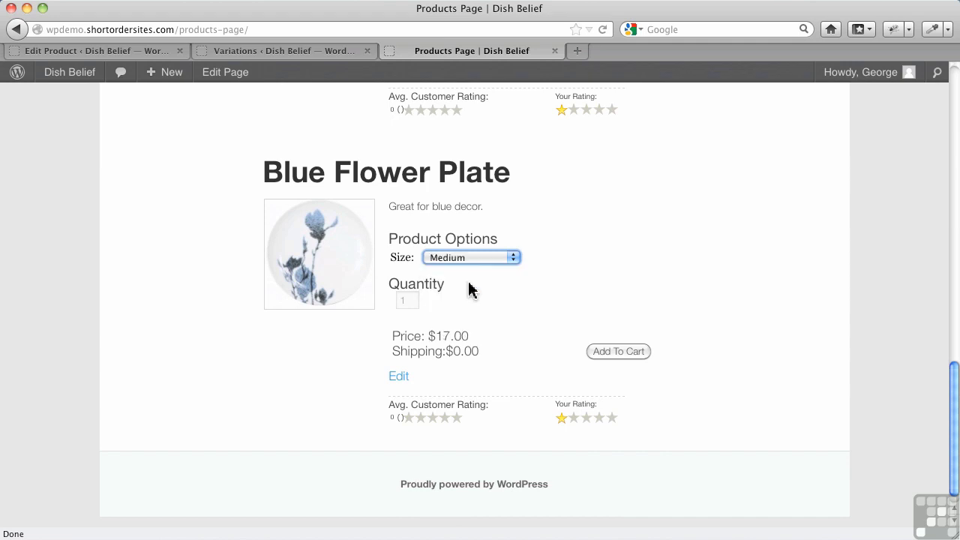
{"action": "left_click", "coordinate": [485, 257]}
{"action": "left_click", "coordinate": [472, 295]}
Step: Add the Small Blue Flower Plate to the cart and proceed to checkout
{"action": "left_click", "coordinate": [611, 351]}
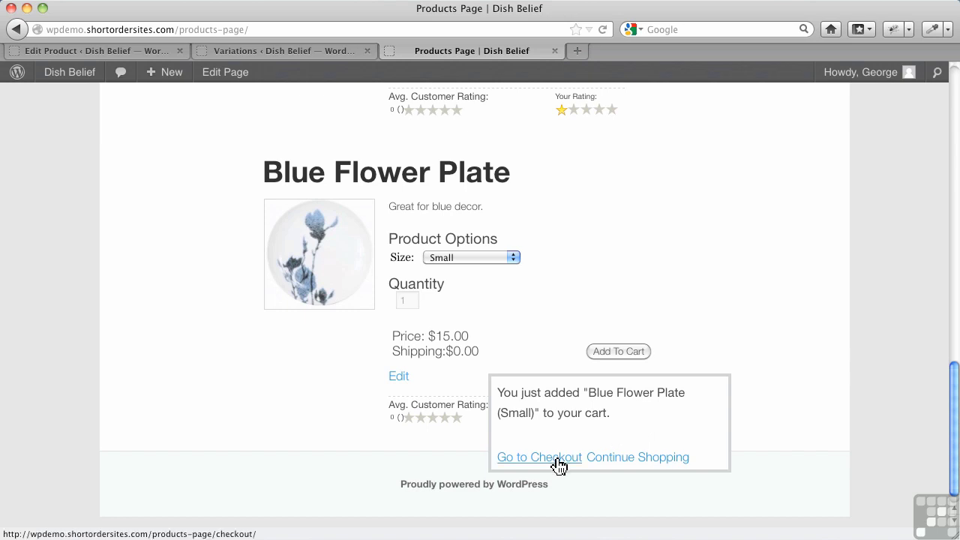
{"action": "left_click", "coordinate": [558, 465]}
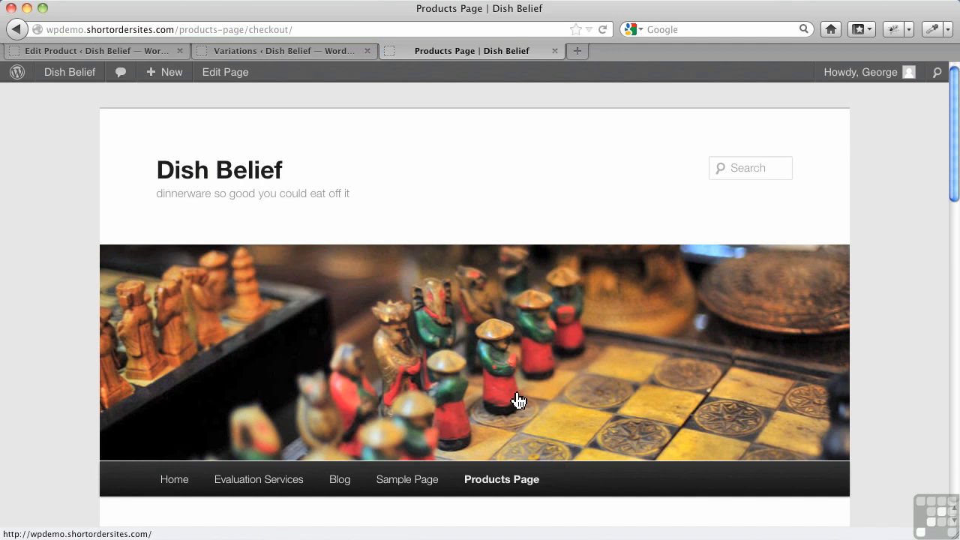
Step: Scroll to the Blue Flower Plate and reload the Products Page
{"action": "scroll", "coordinate": [518, 400], "scroll_direction": "down", "scroll_amount": 3}
{"action": "scroll", "coordinate": [517, 399], "scroll_direction": "down", "scroll_amount": 5}
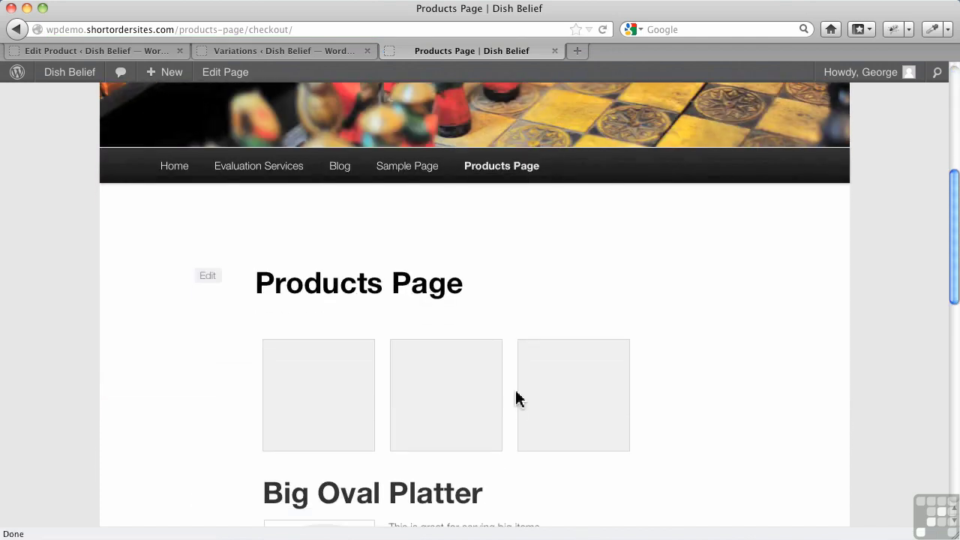
{"action": "scroll", "coordinate": [518, 400], "scroll_direction": "down", "scroll_amount": 5}
{"action": "scroll", "coordinate": [517, 399], "scroll_direction": "down", "scroll_amount": 8}
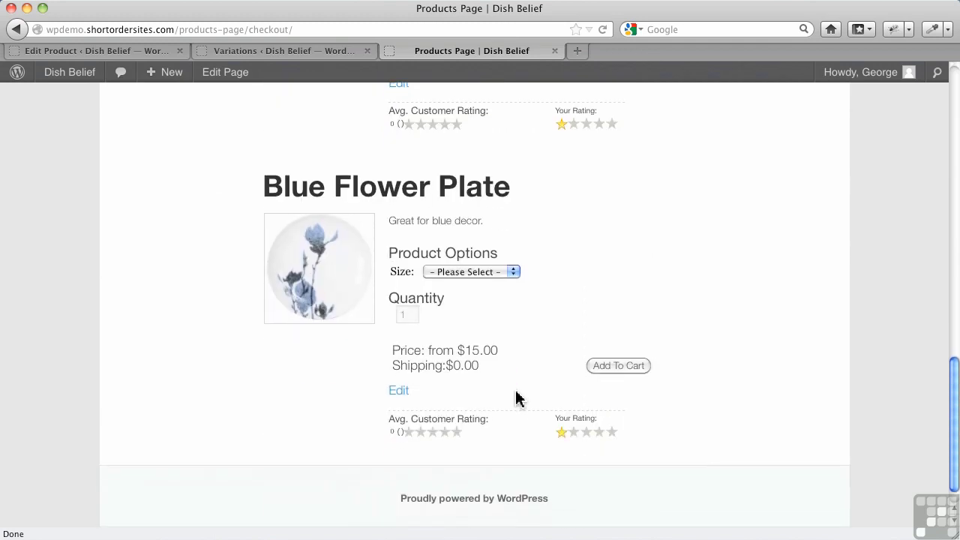
{"action": "key", "text": "super+r"}
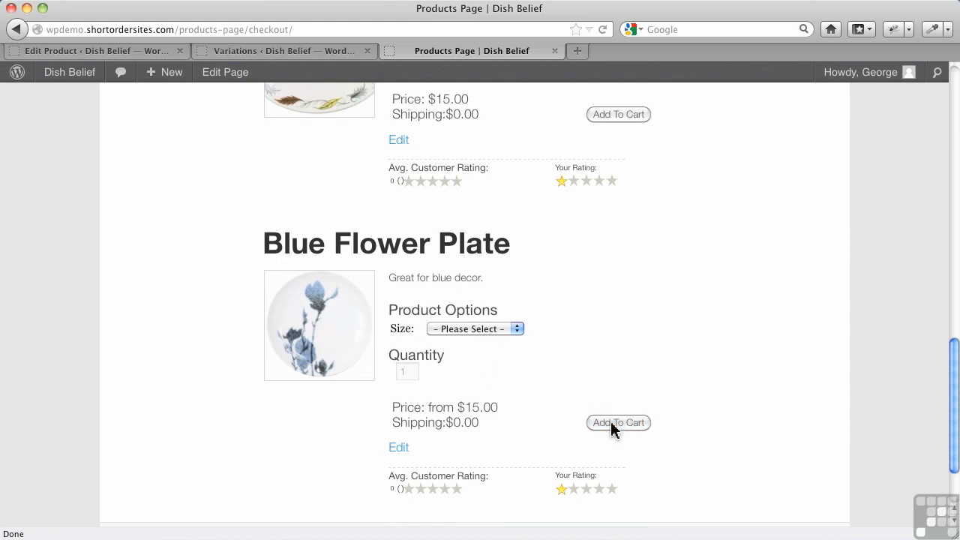
Step: Choose Medium in the plate's Size dropdown and add it to the cart
{"action": "left_click", "coordinate": [475, 332]}
{"action": "left_click", "coordinate": [611, 330]}
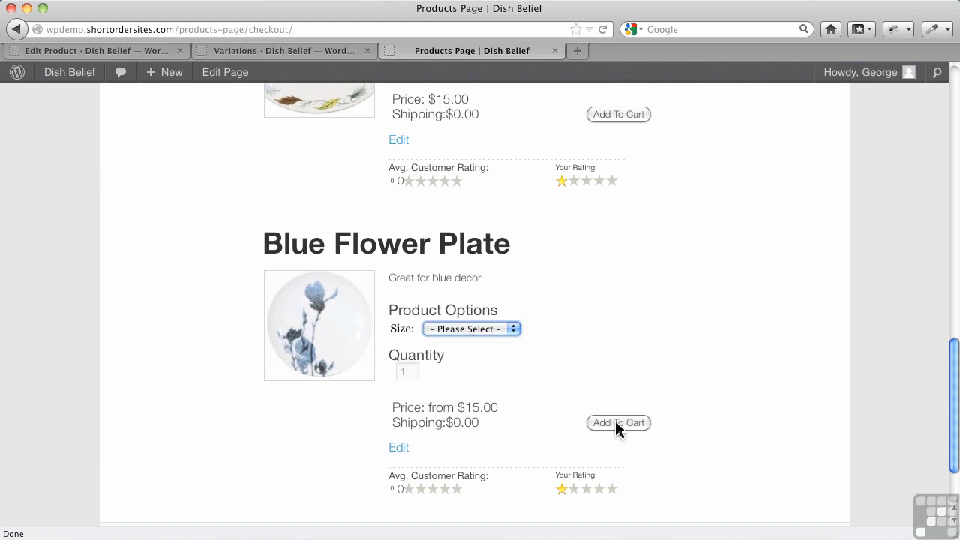
{"action": "left_click", "coordinate": [471, 328]}
{"action": "left_click", "coordinate": [461, 355]}
{"action": "left_click", "coordinate": [626, 426]}
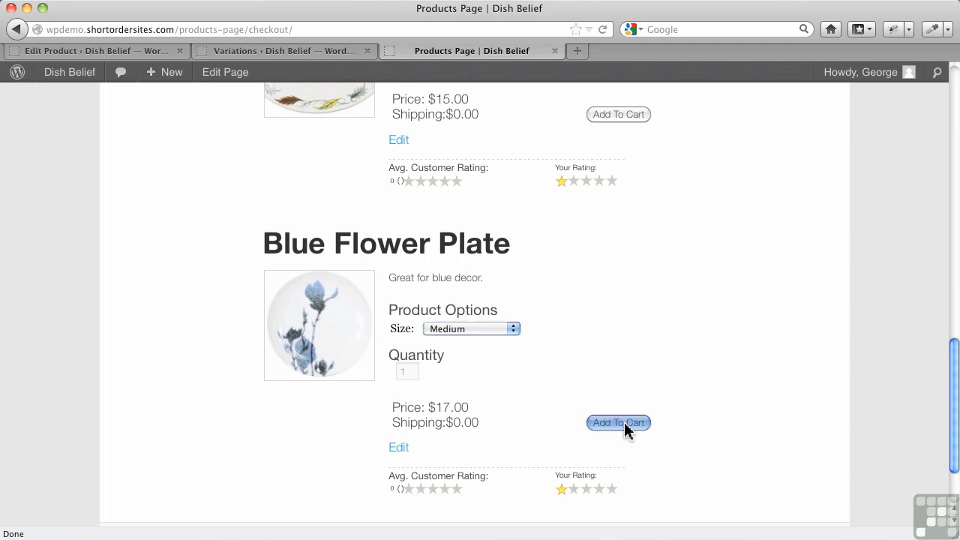
Step: Proceed to checkout from the added-to-cart popup and review the page
{"action": "scroll", "coordinate": [626, 429], "scroll_direction": "down", "scroll_amount": 2}
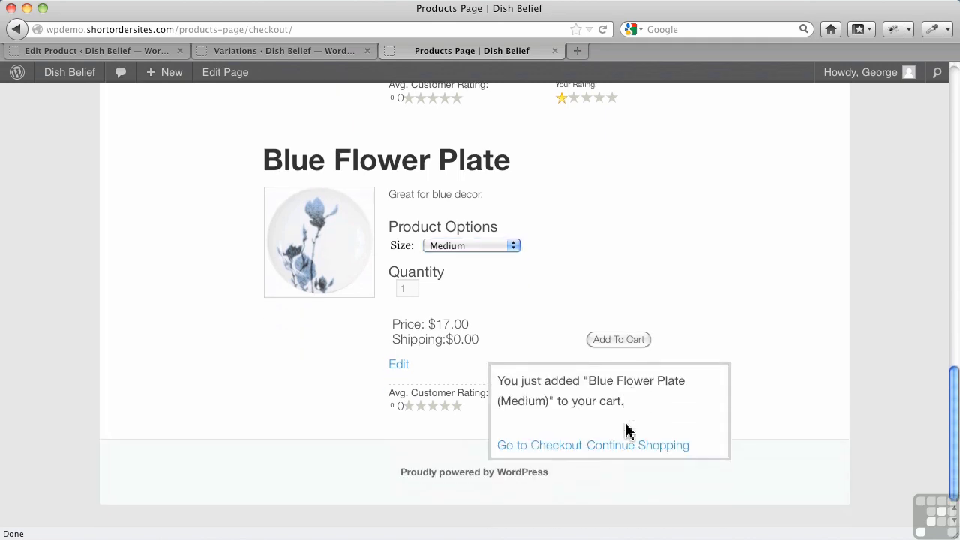
{"action": "left_click", "coordinate": [545, 450]}
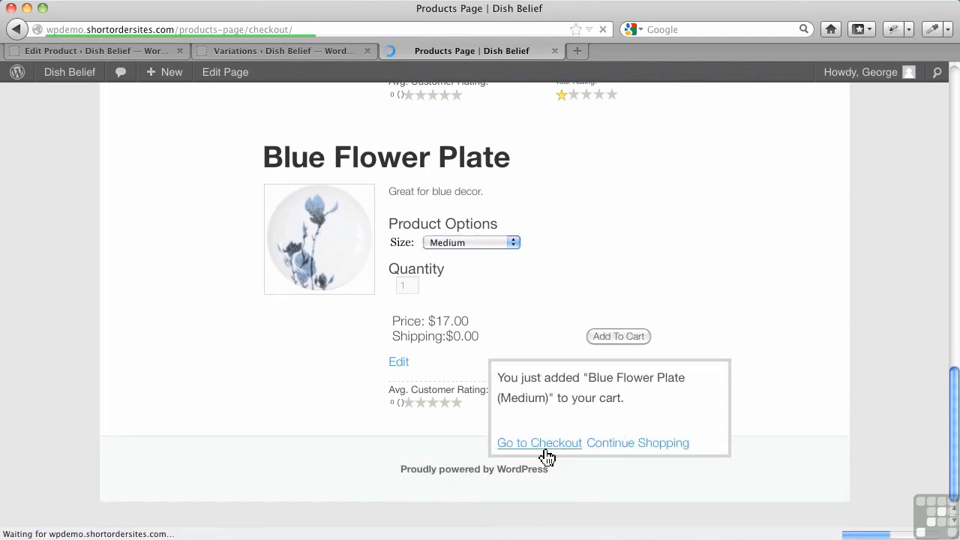
{"action": "scroll", "coordinate": [546, 455], "scroll_direction": "down", "scroll_amount": 8}
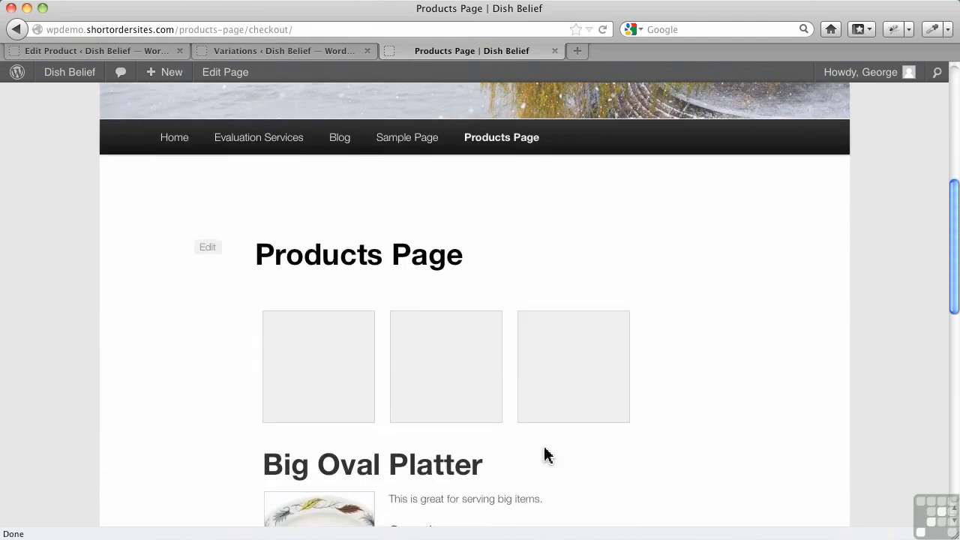
{"action": "scroll", "coordinate": [546, 455], "scroll_direction": "down", "scroll_amount": 5}
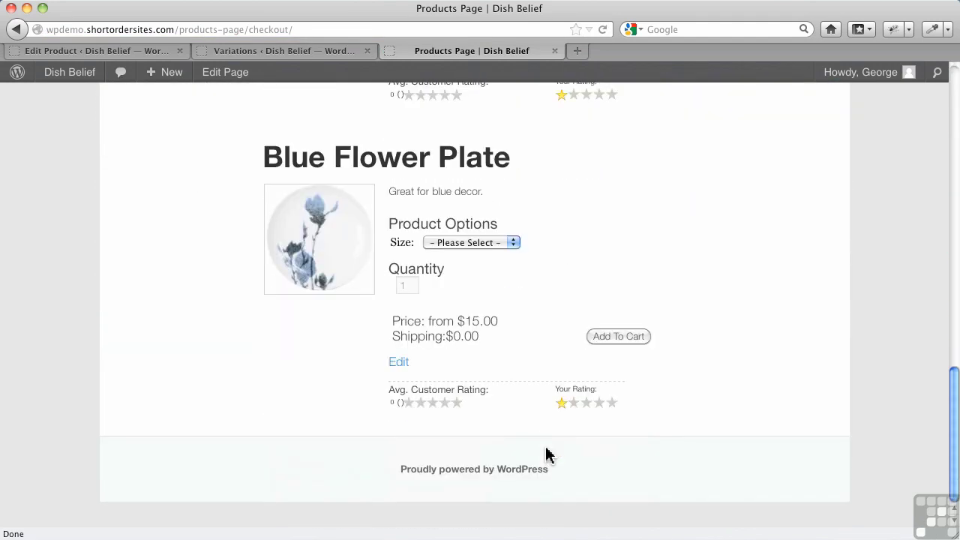
{"action": "scroll", "coordinate": [546, 455], "scroll_direction": "up", "scroll_amount": 15}
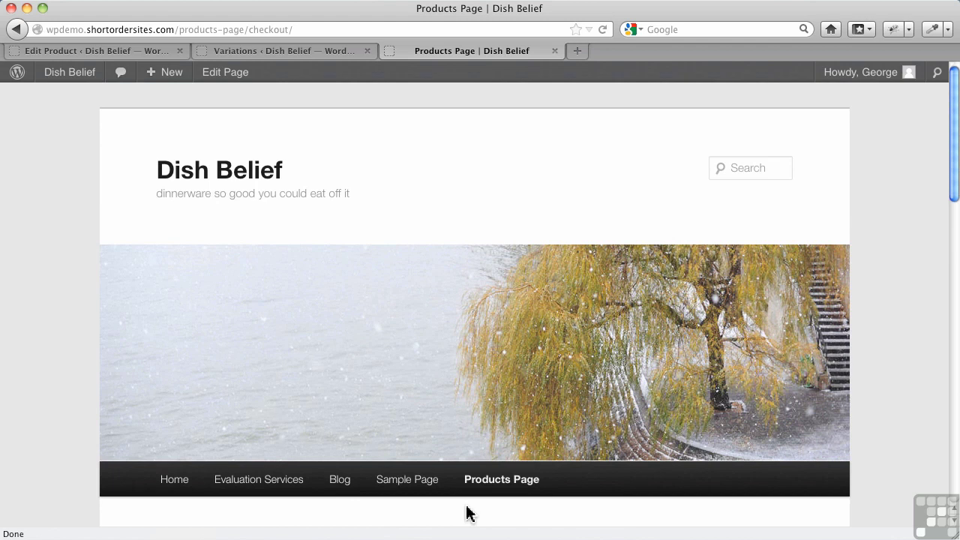
{"action": "scroll", "coordinate": [467, 513], "scroll_direction": "down", "scroll_amount": 6}
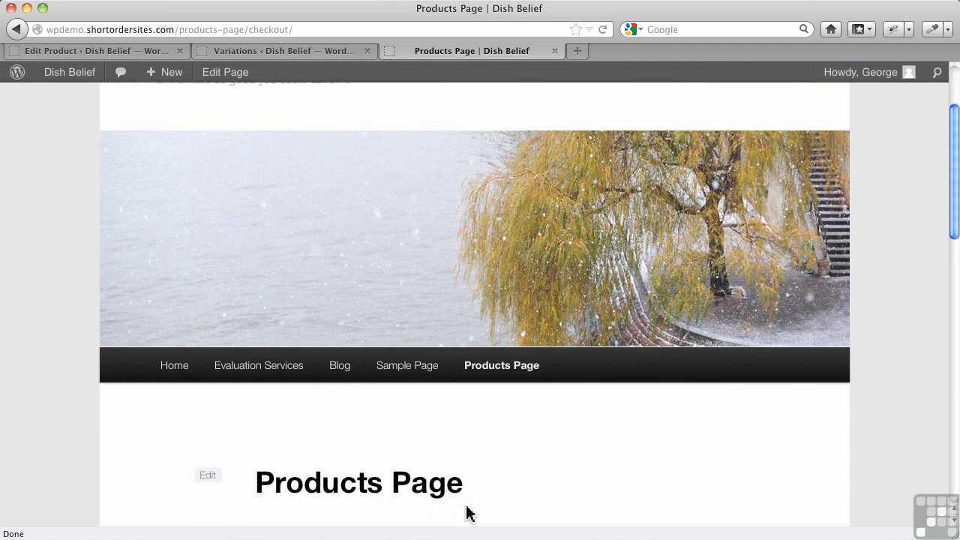
{"action": "scroll", "coordinate": [484, 495], "scroll_direction": "down", "scroll_amount": 7}
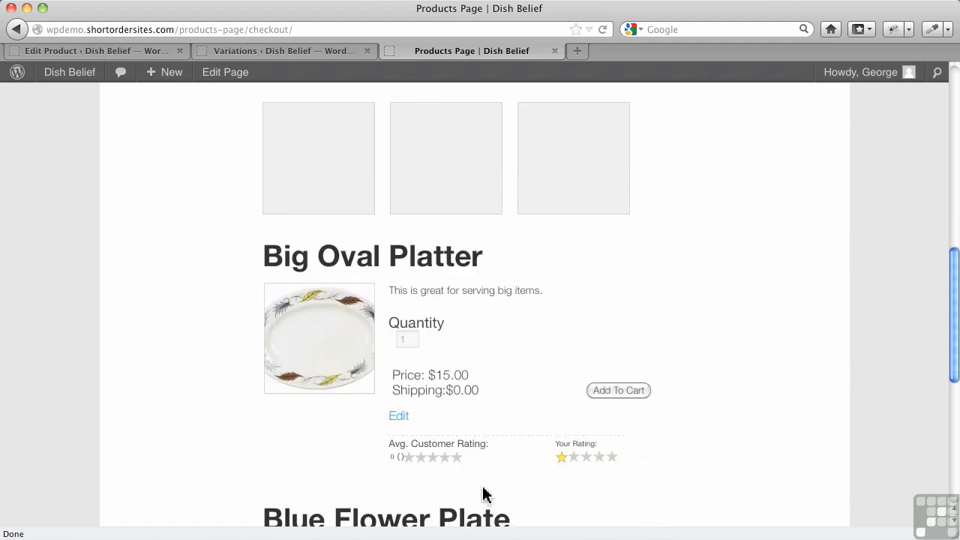
{"action": "scroll", "coordinate": [576, 470], "scroll_direction": "down", "scroll_amount": 1}
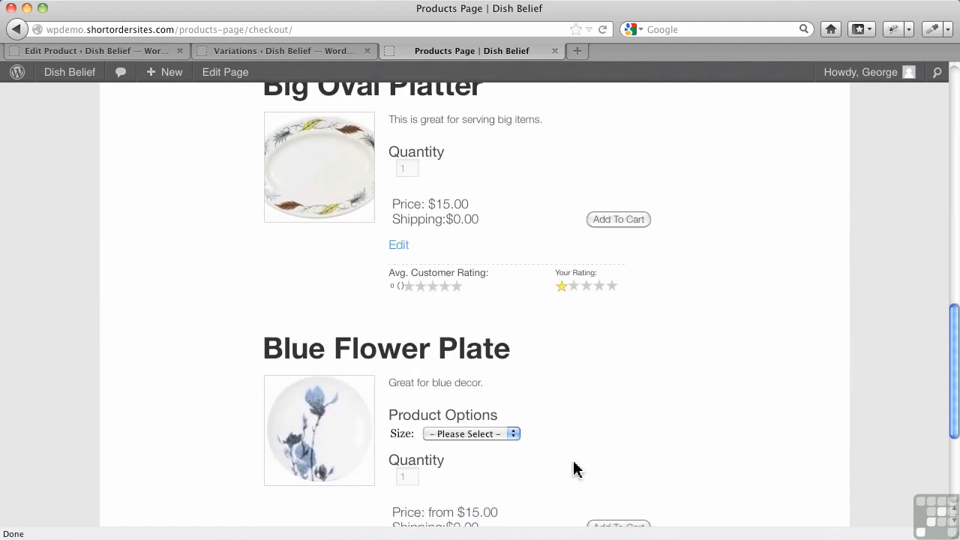